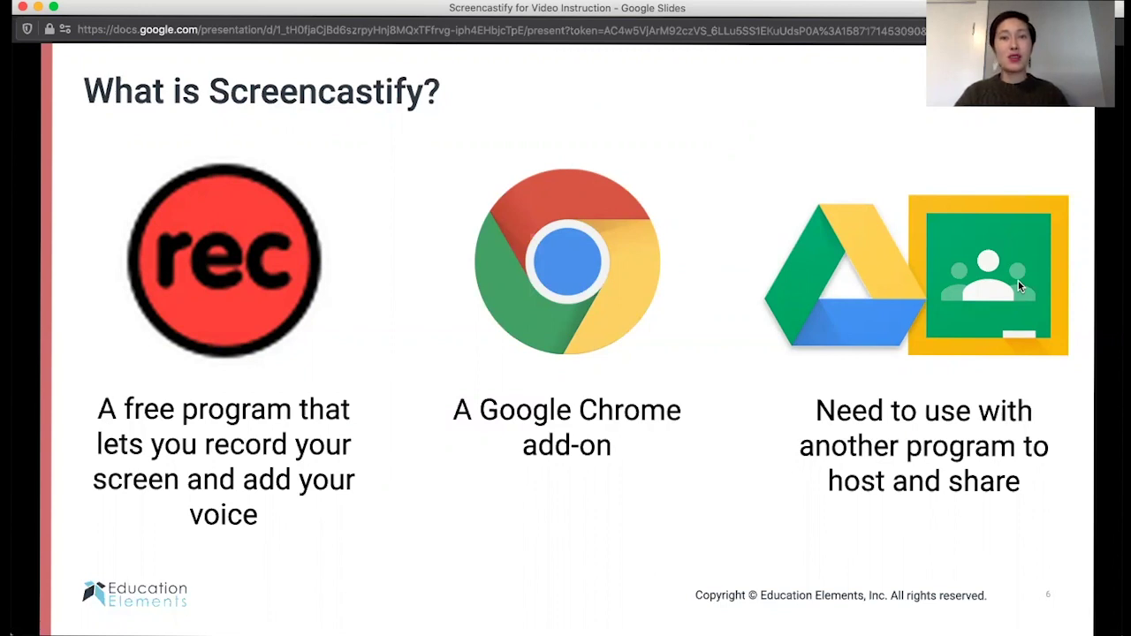
- Advance the slideshow to slide 7, 'To use Screencastify for the first time'
key(Right)
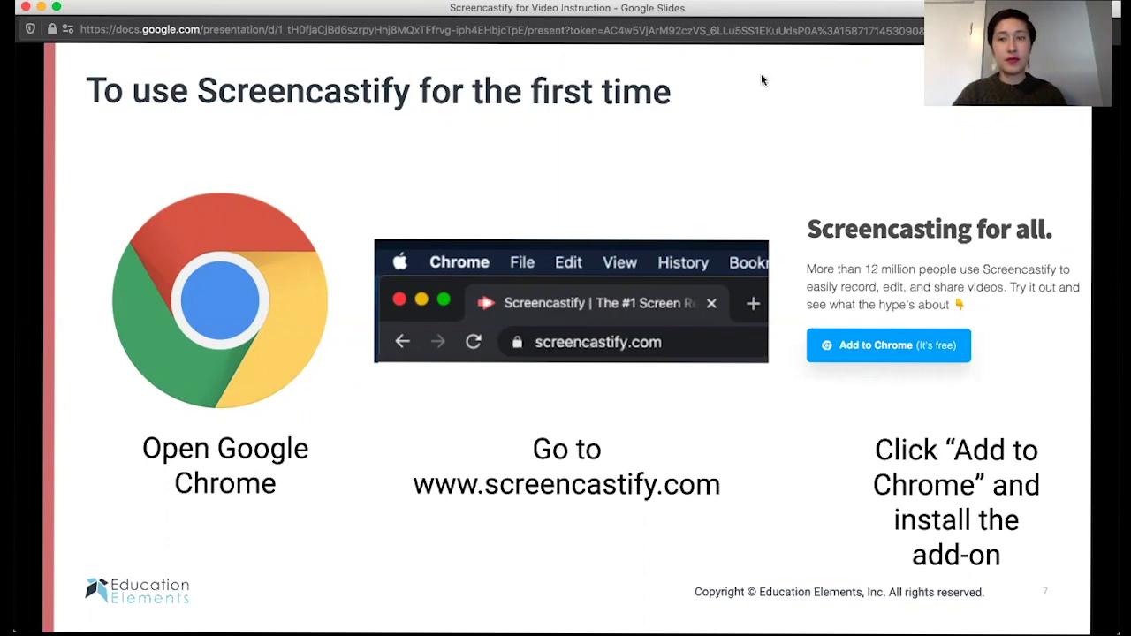
- Switch from the Slides presentation to a new Chrome tab showing the Google start page
key(super+Tab)
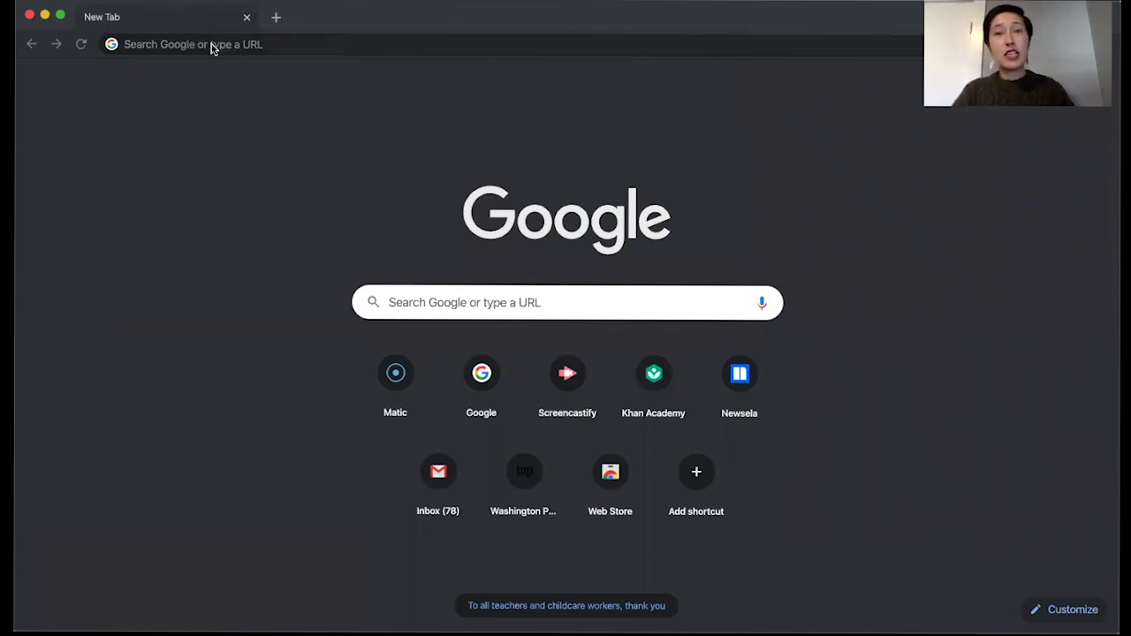
click(196, 46)
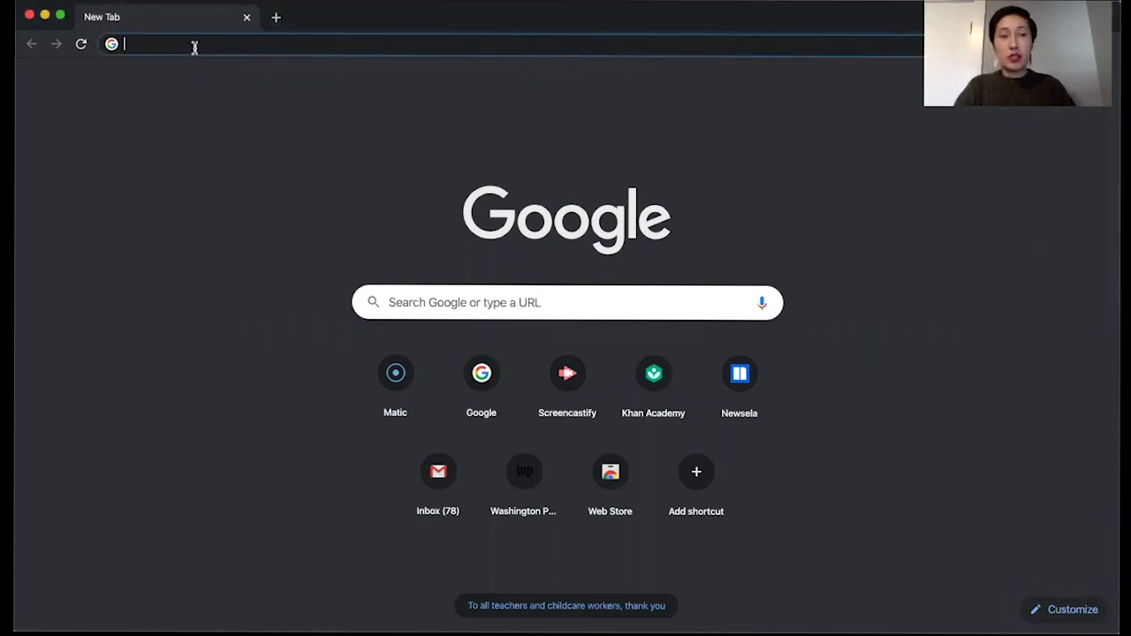
text(wwww.s)
key(BackSpace)
key(BackSpace)
key(BackSpace)
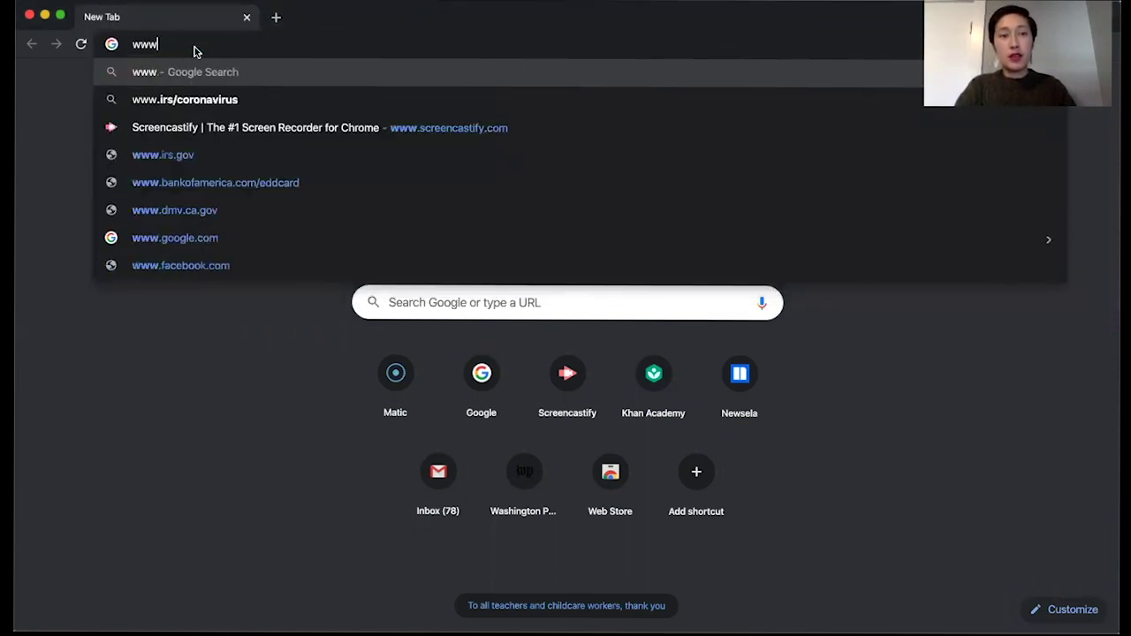
text(.scre)
key(Return)
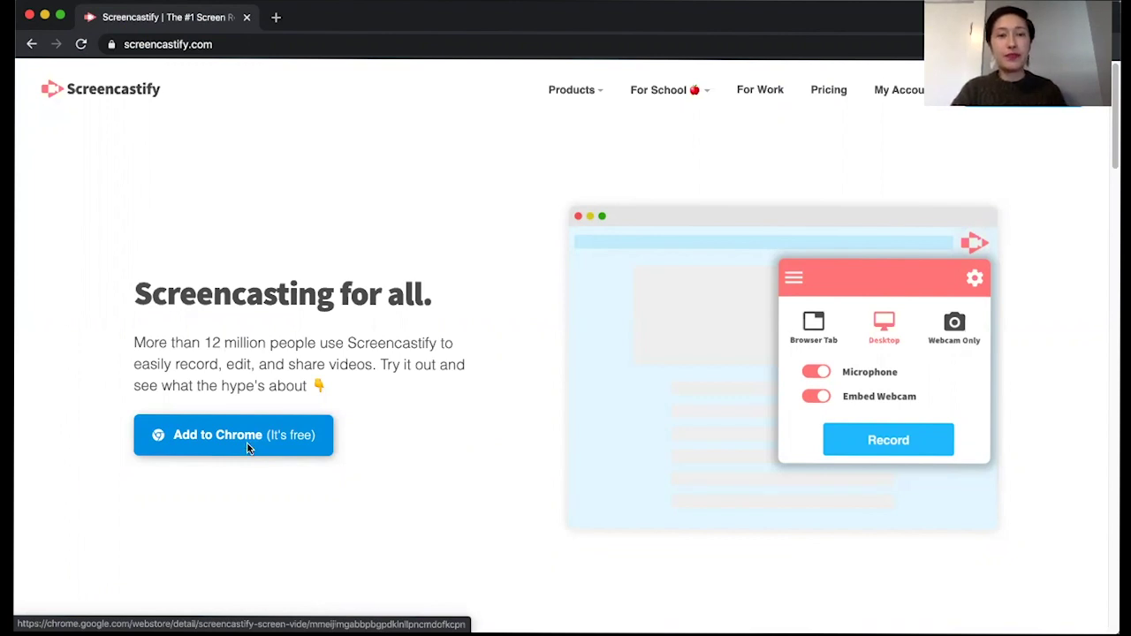
- Add the Screencastify - Screen Video Recorder extension to Chrome and accept its permissions
click(249, 449)
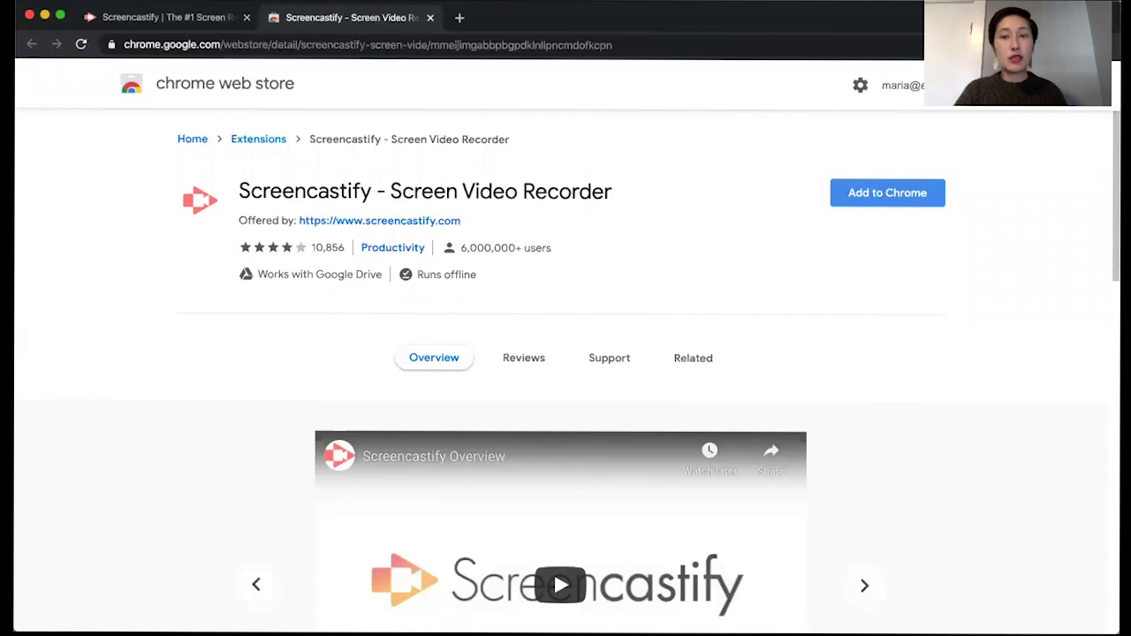
click(902, 204)
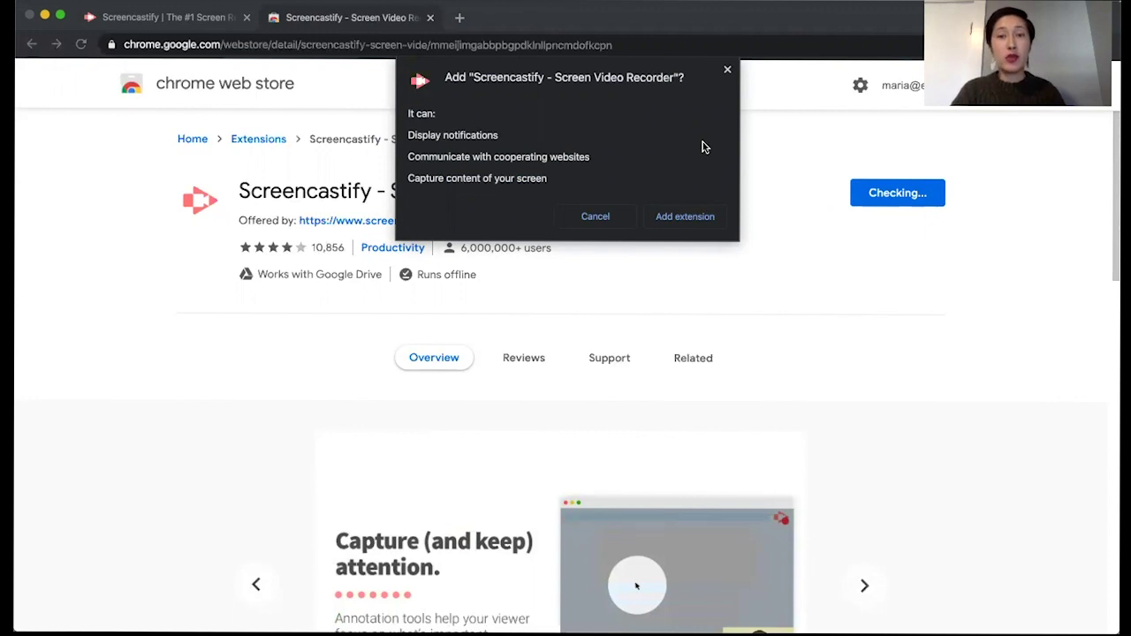
click(694, 216)
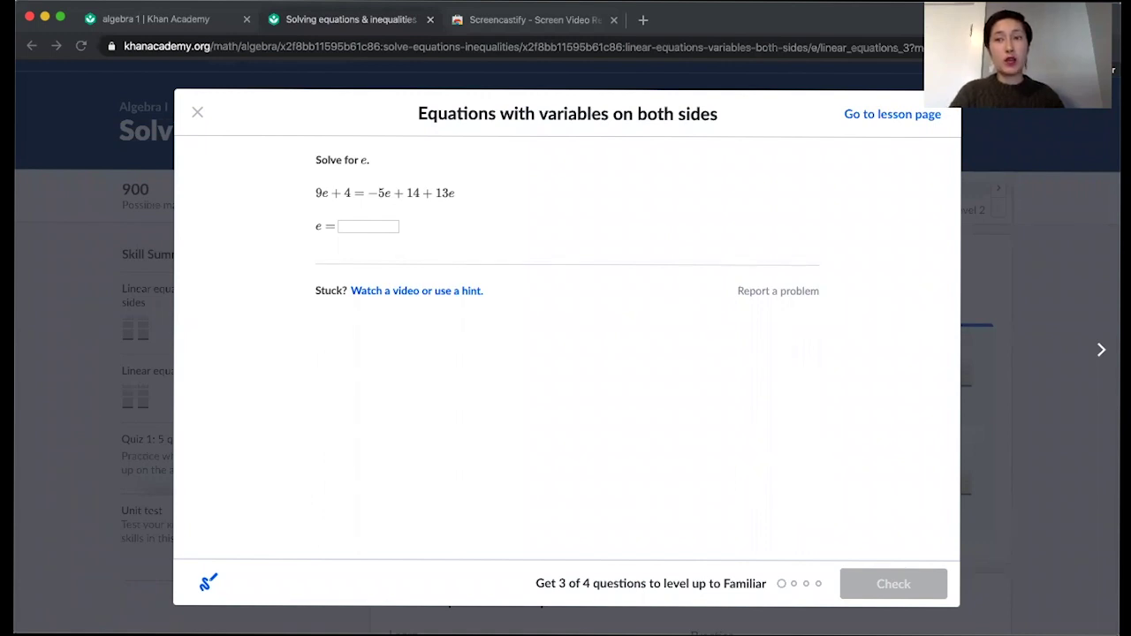
- Launch the Screencastify extension from the Chrome toolbar to open its setup page
click(1043, 46)
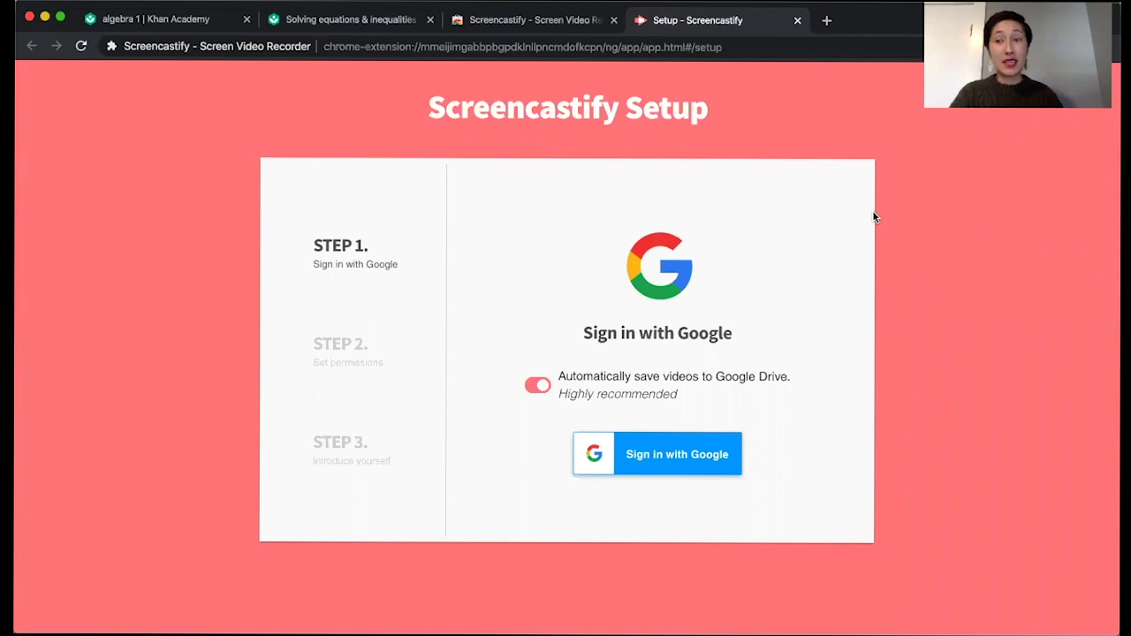
- Sign in with Google, allow the extra permissions, and close the welcome and Web Store tabs
click(694, 441)
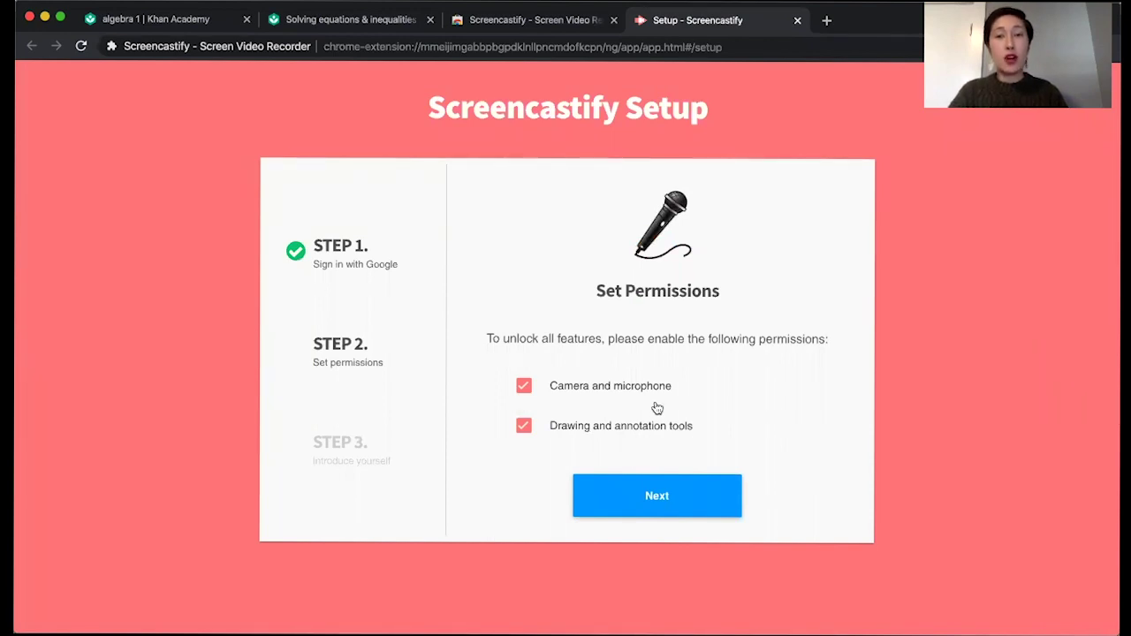
click(644, 503)
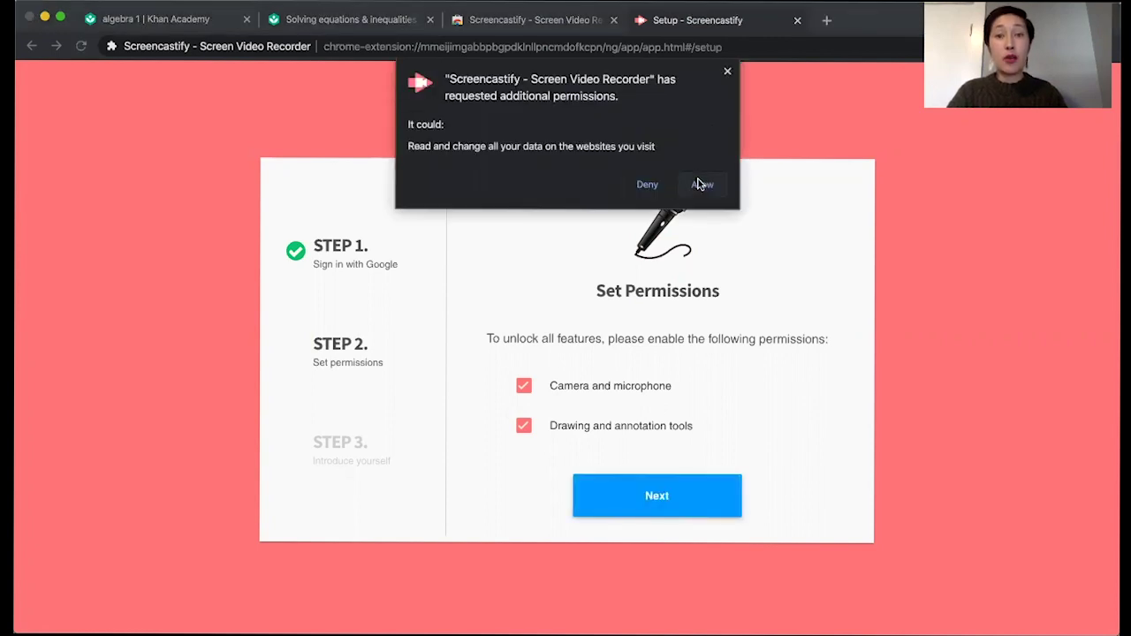
click(702, 184)
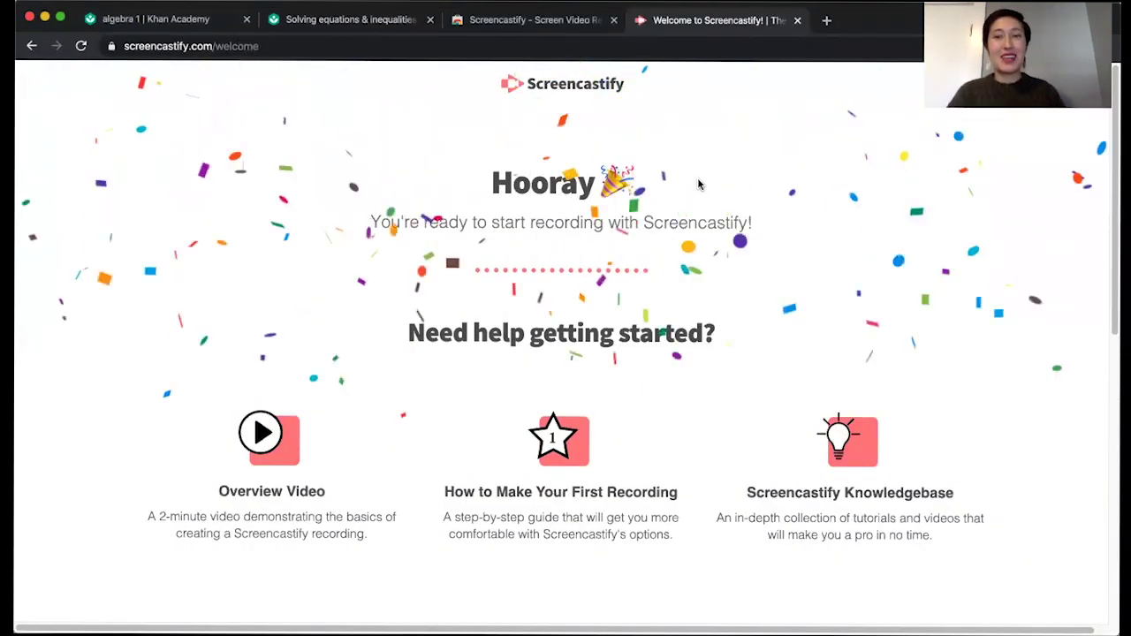
click(798, 19)
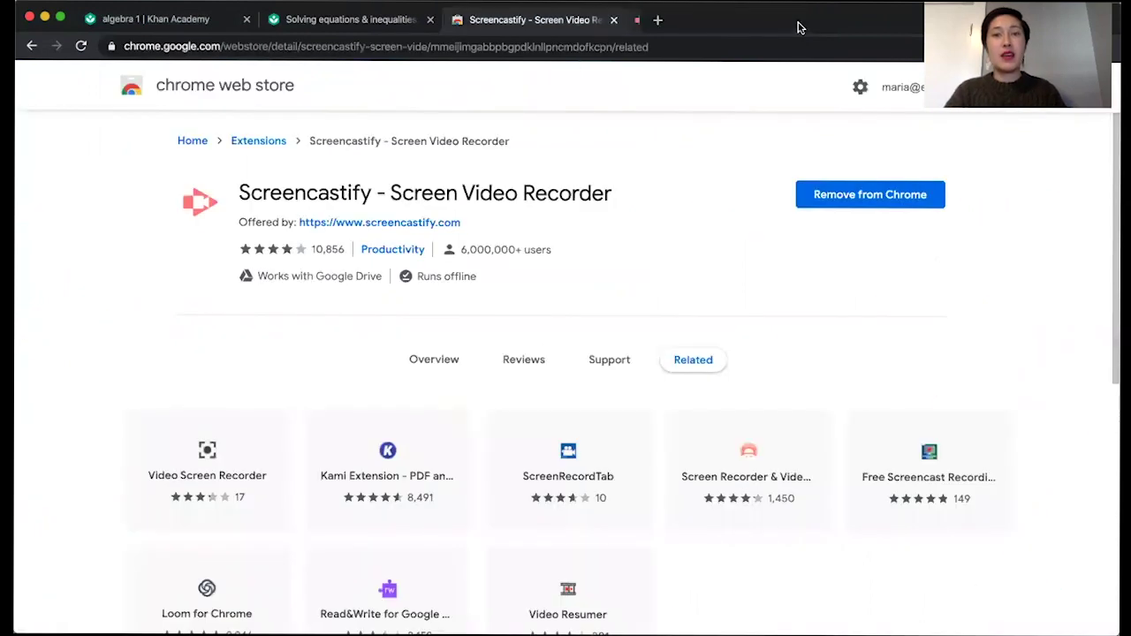
click(614, 20)
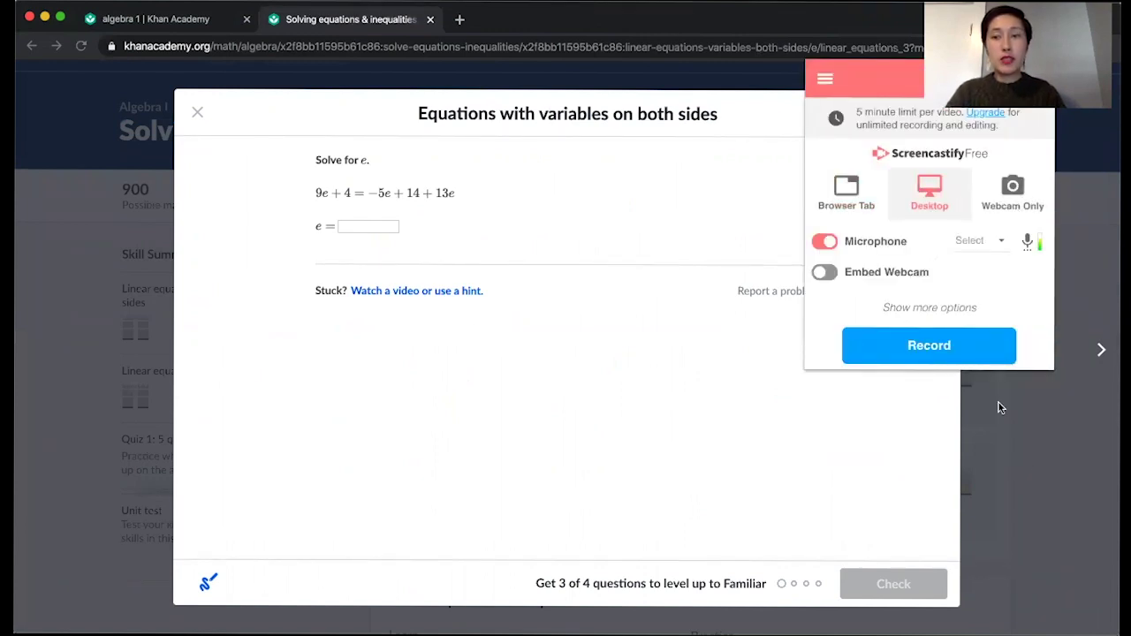
- Set the recorder to Desktop mode with the microphone on and start recording
click(845, 202)
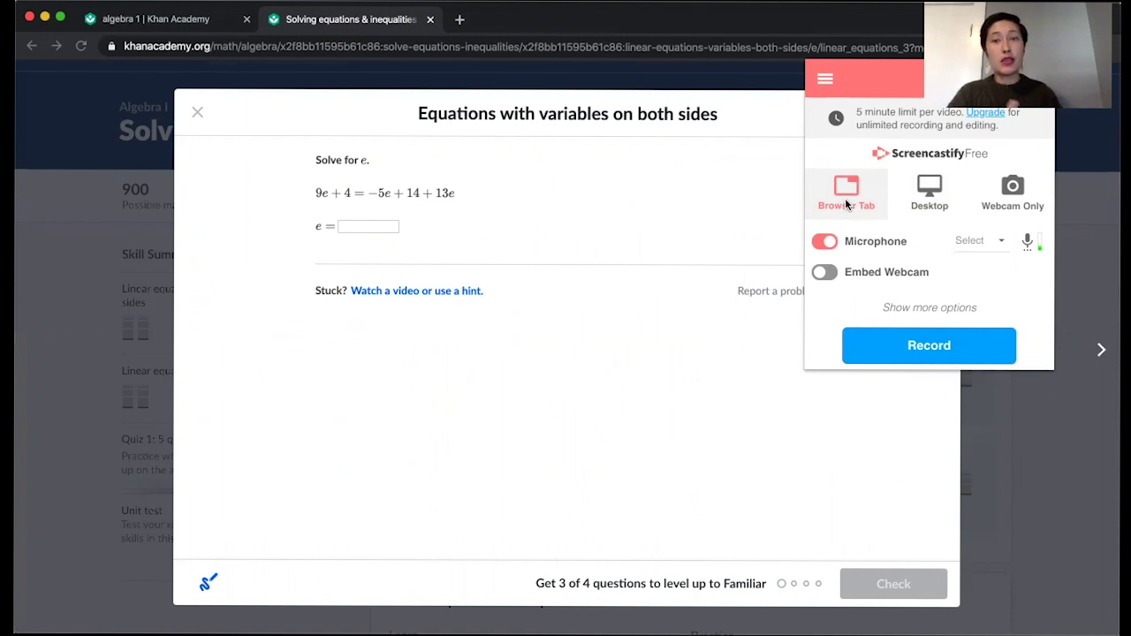
click(916, 199)
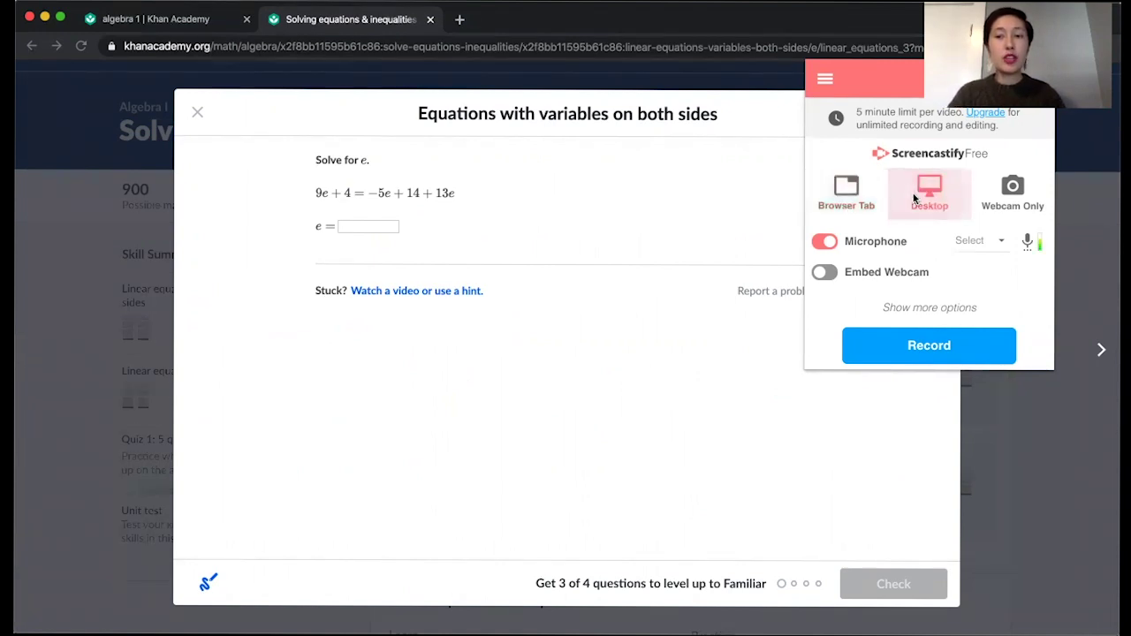
click(919, 347)
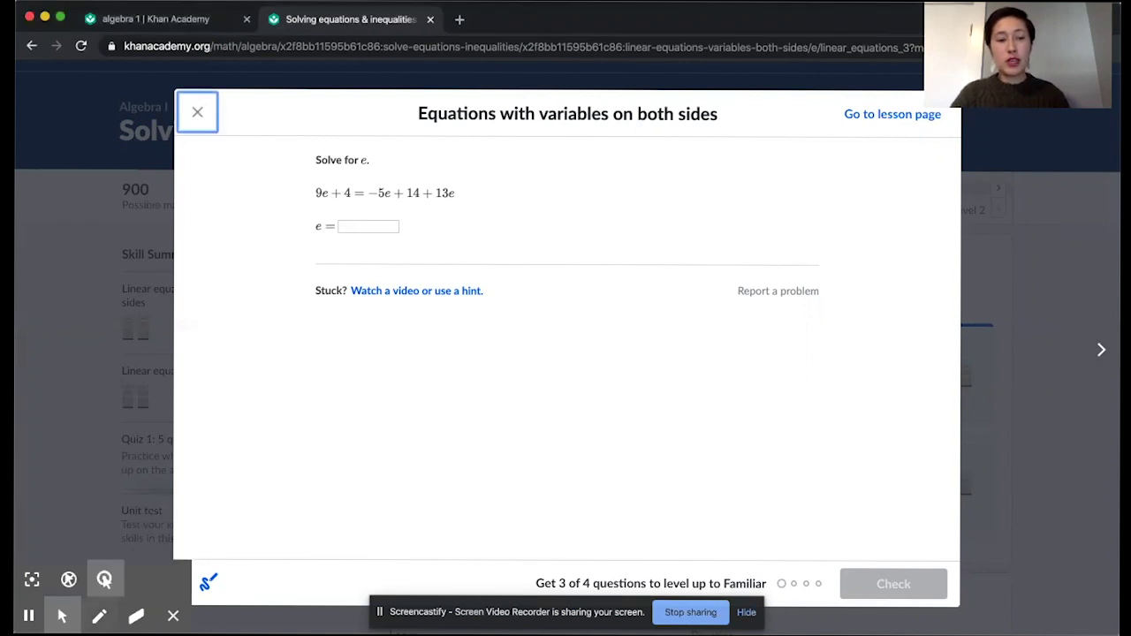
- Handwrite 9e+4= under the problem with the blue pen
click(99, 617)
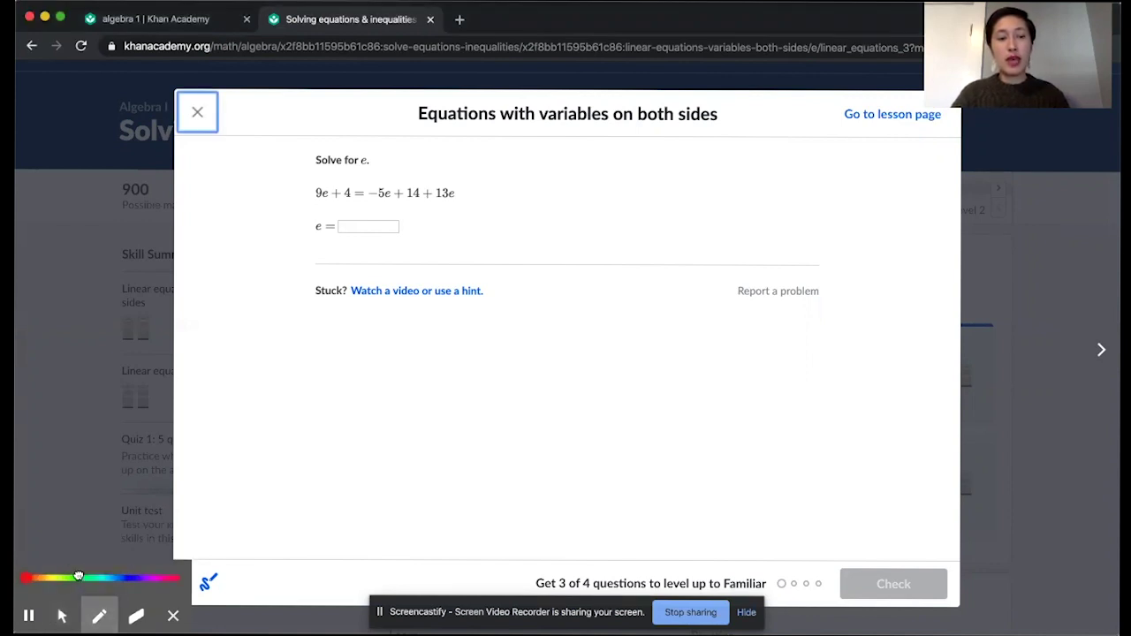
click(115, 577)
click(128, 579)
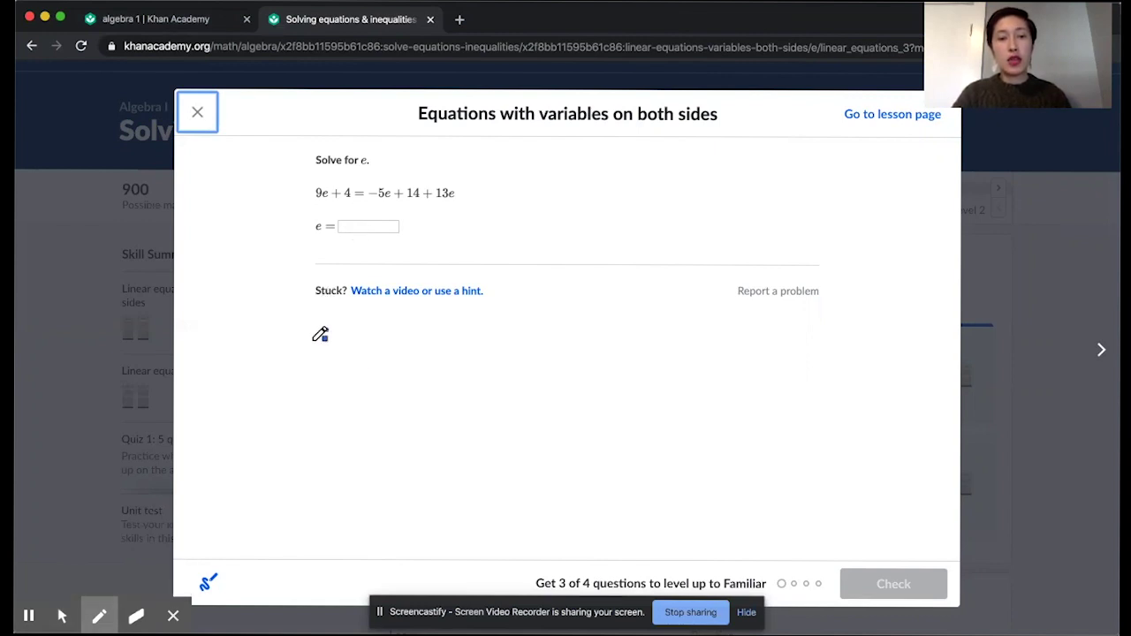
mouse_move(313, 342)
mouse_down()
mouse_move(329, 341)
mouse_move(328, 365)
mouse_move(408, 348)
mouse_move(405, 363)
mouse_move(435, 358)
mouse_up()
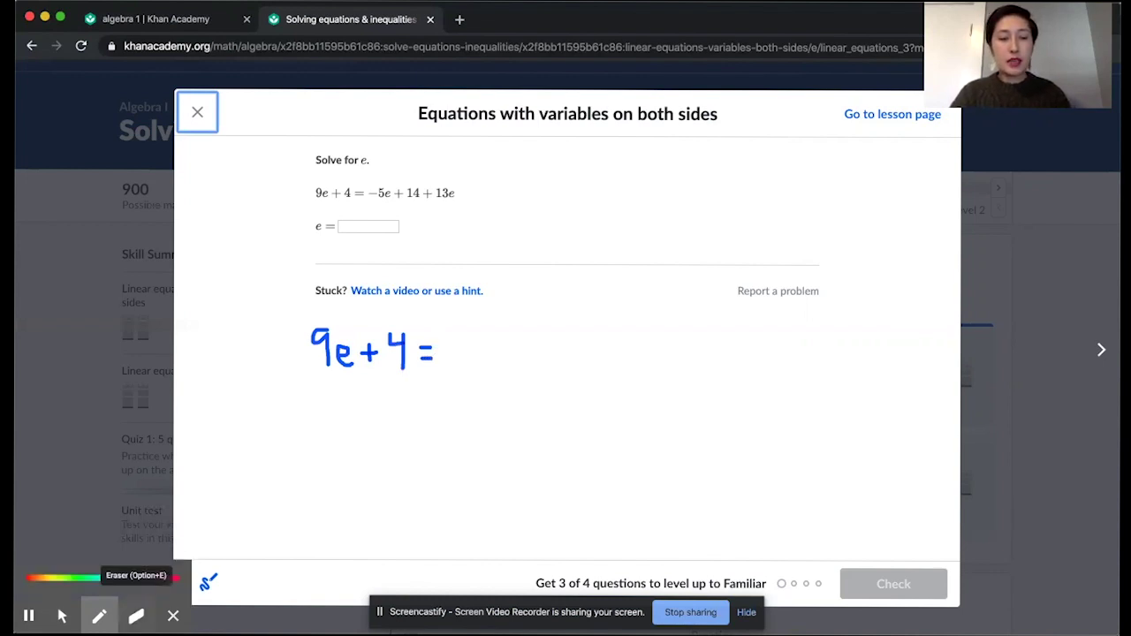
- Erase the handwritten 4=, return to the mouse pointer, then pause and end the recording
click(136, 616)
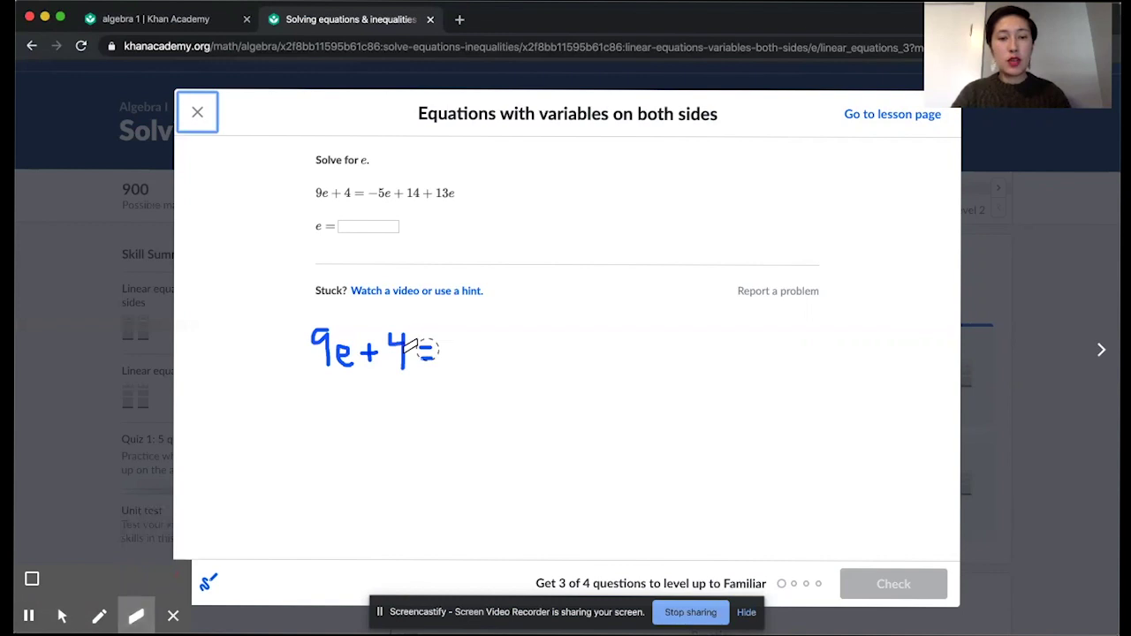
drag(428, 349, 394, 360)
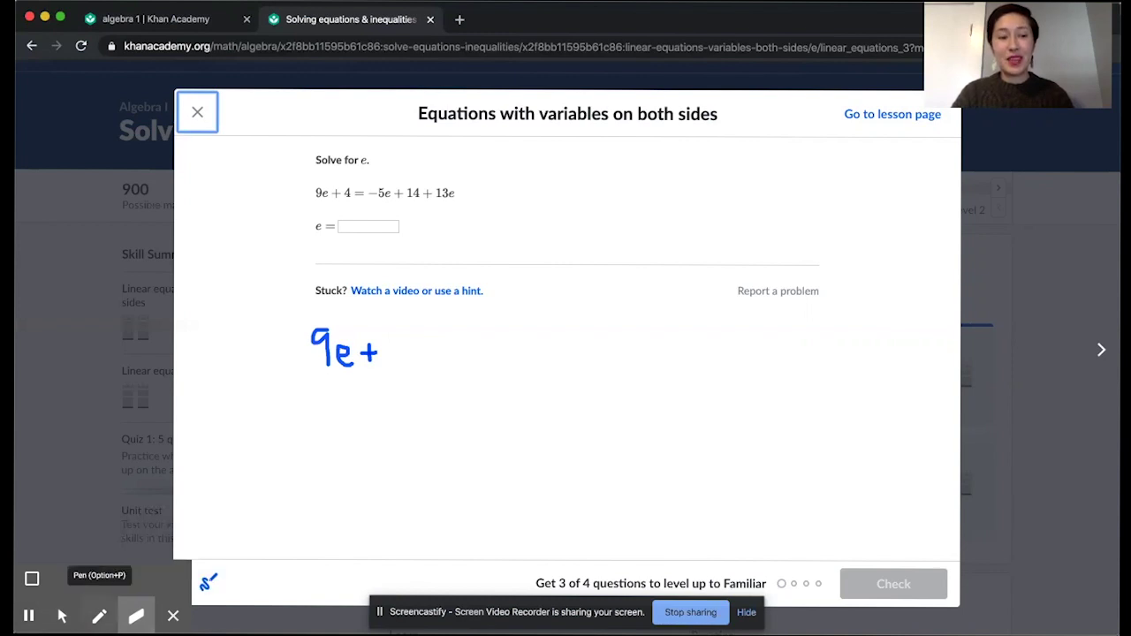
click(61, 616)
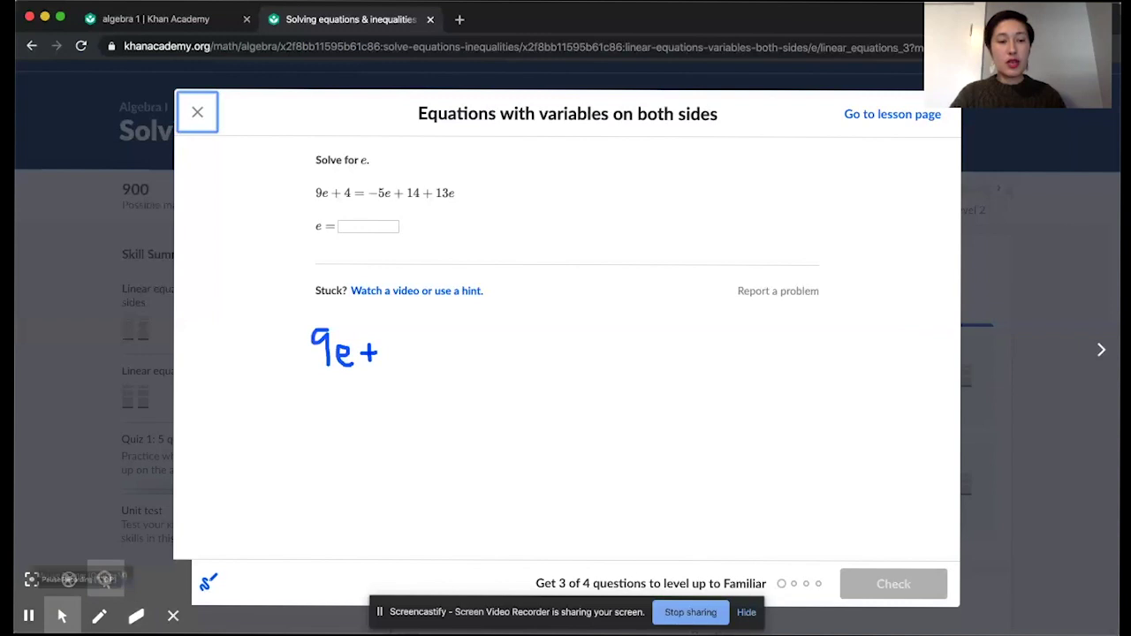
click(28, 616)
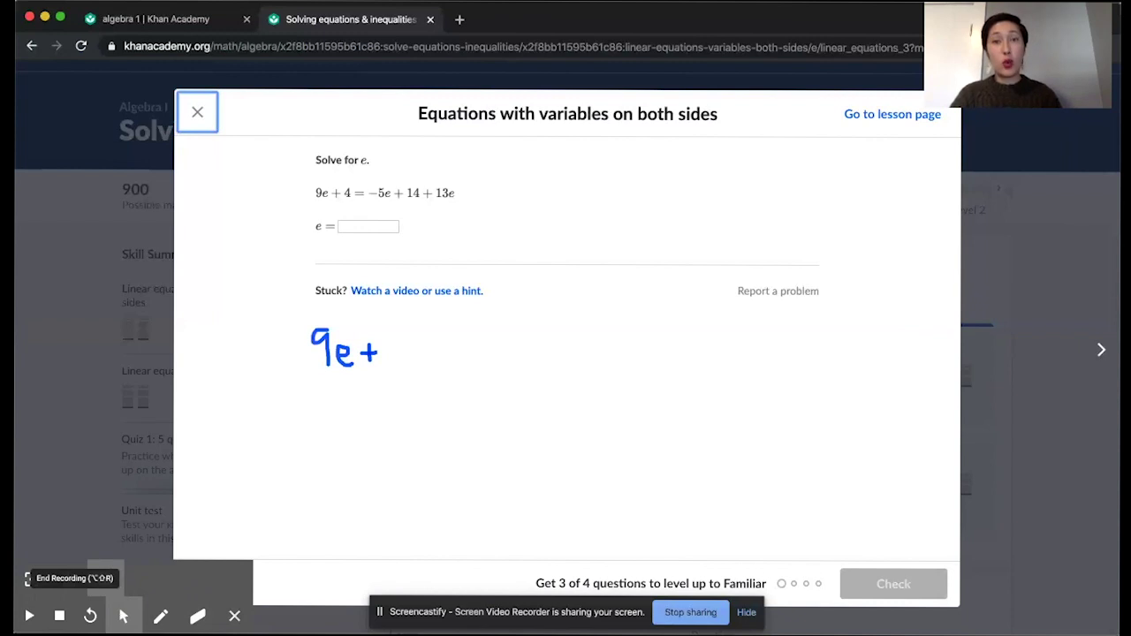
click(59, 616)
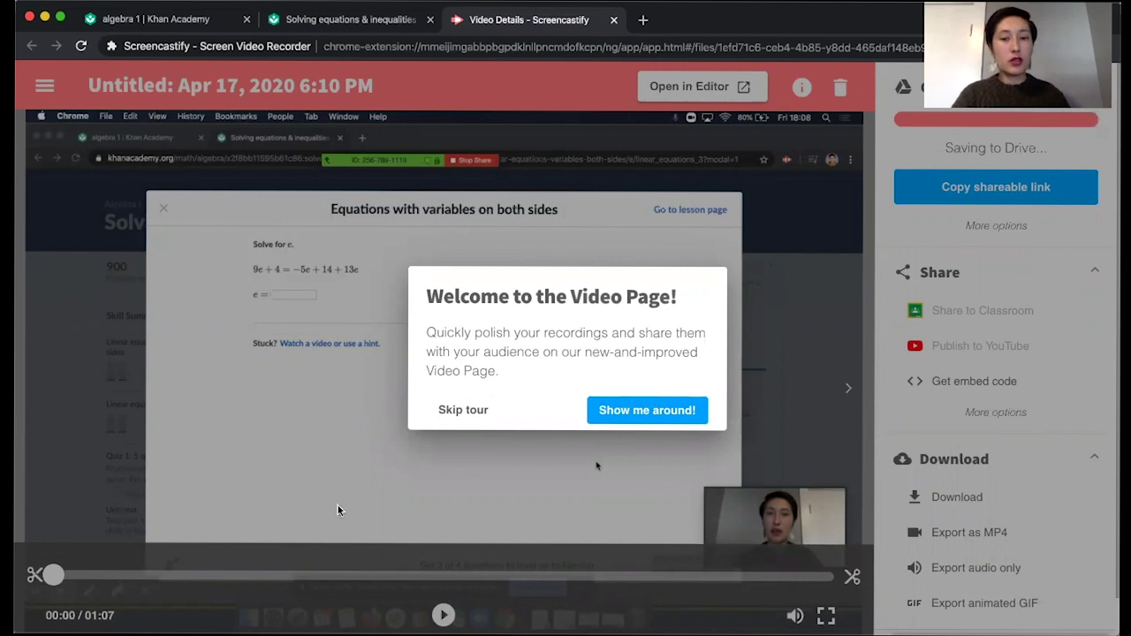
- Skip the tour, trim the opening seconds off the 1:07 clip, and confirm the trim
click(465, 410)
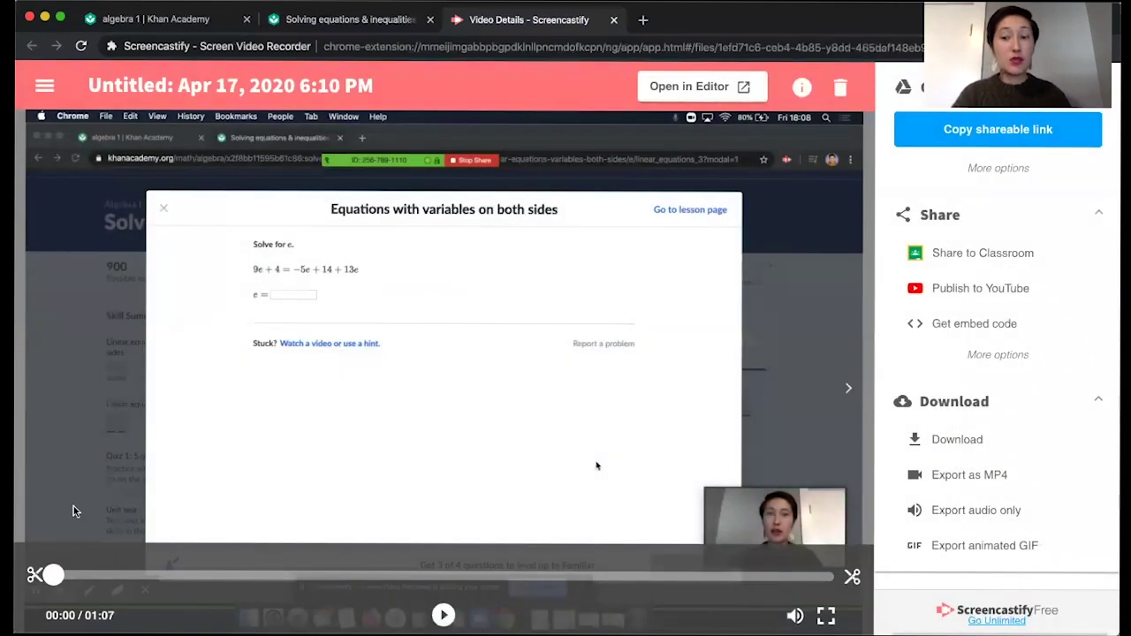
click(40, 575)
drag(49, 575, 98, 576)
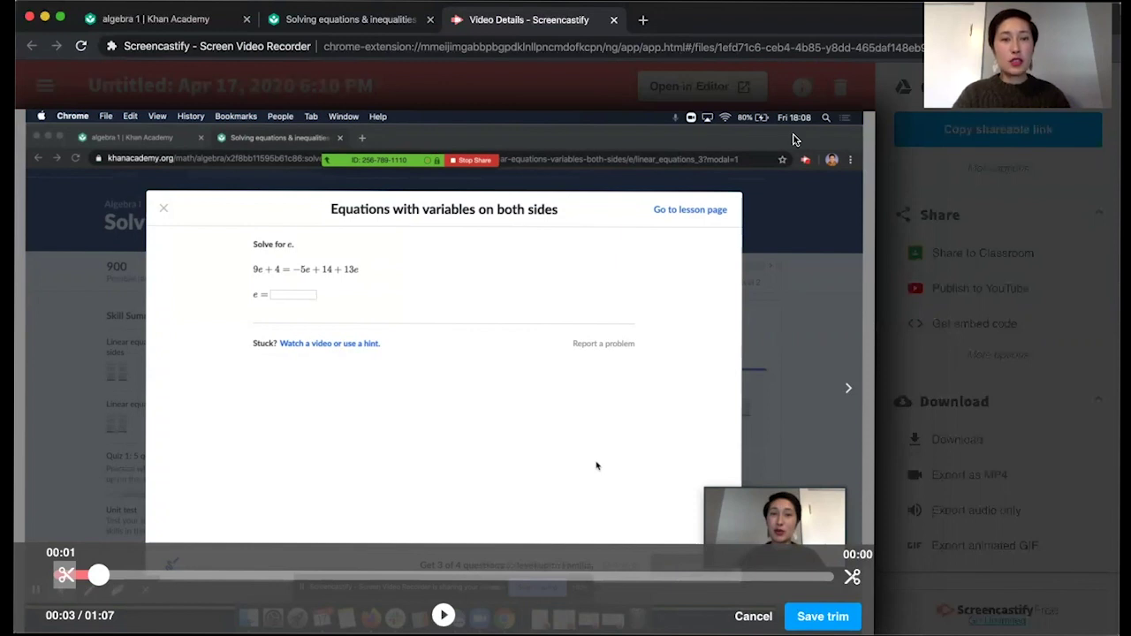
click(822, 614)
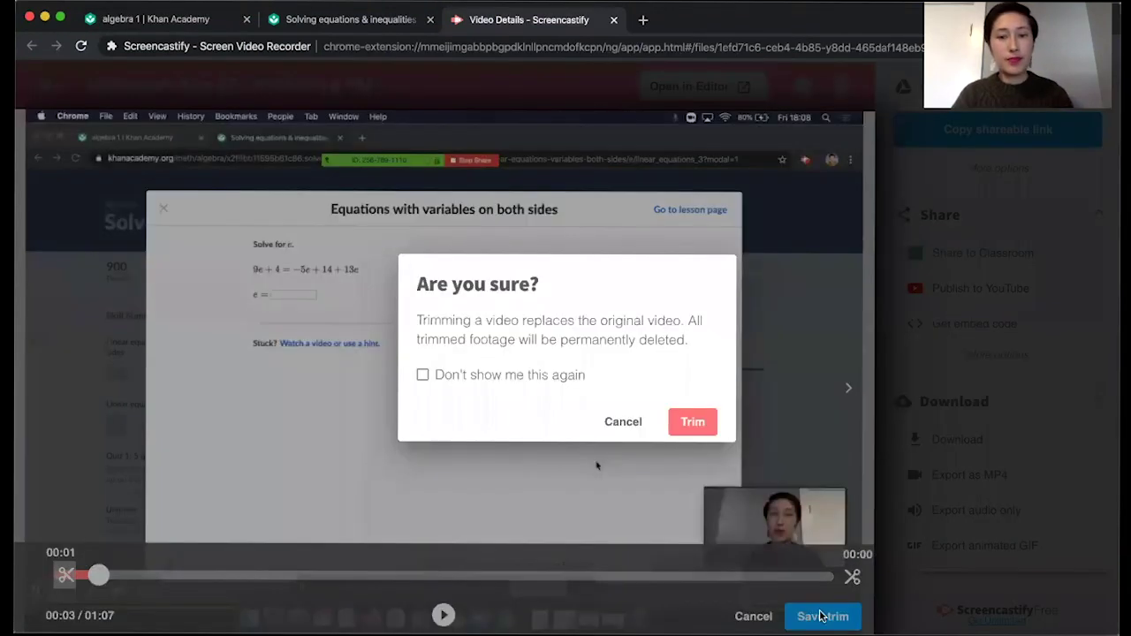
click(693, 422)
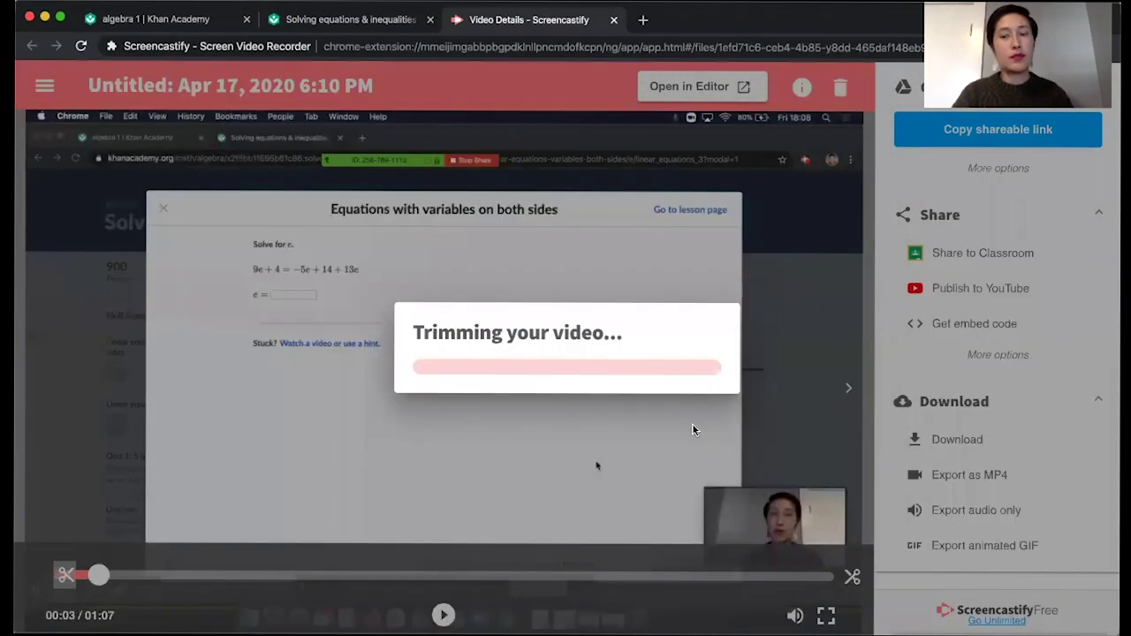